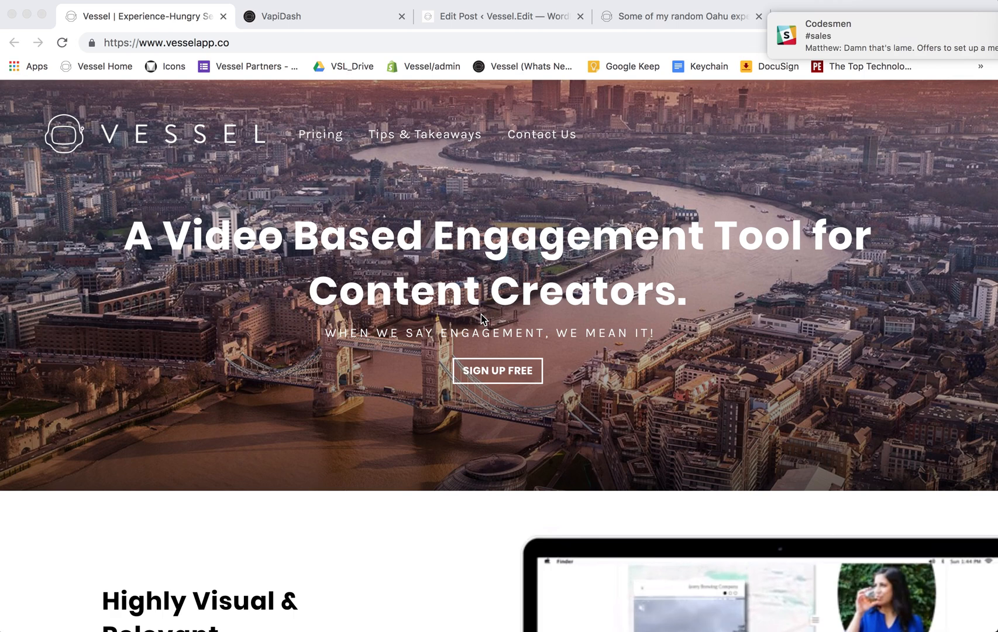
- Dismiss the Slack chat notification covering the Vessel homepage
left_click_drag(894, 31, 994, 33)
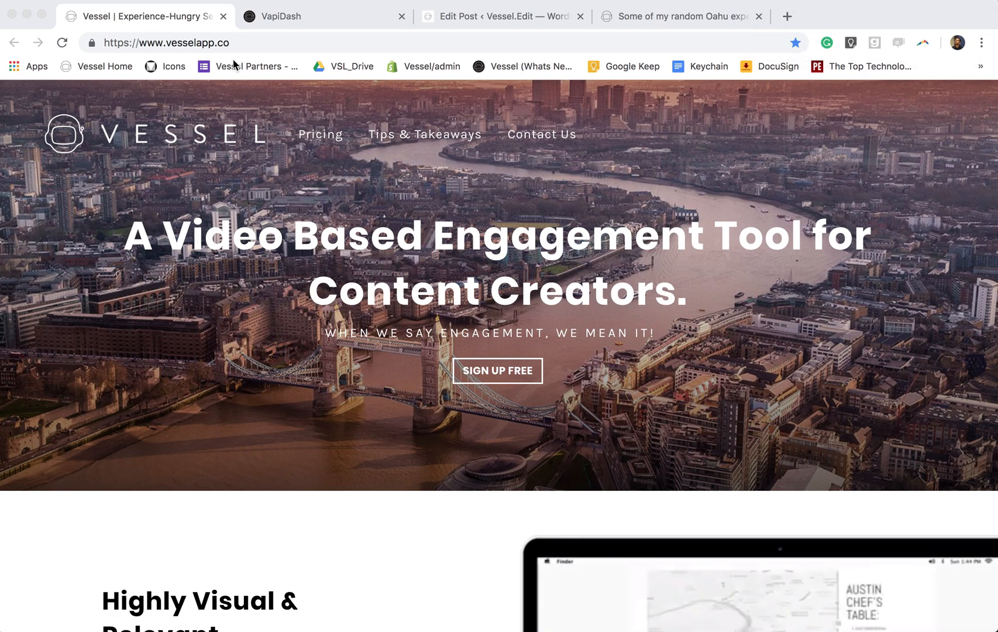
- Go to the VapiDash campaign dashboard and look over the campaign cards
left_click(300, 24)
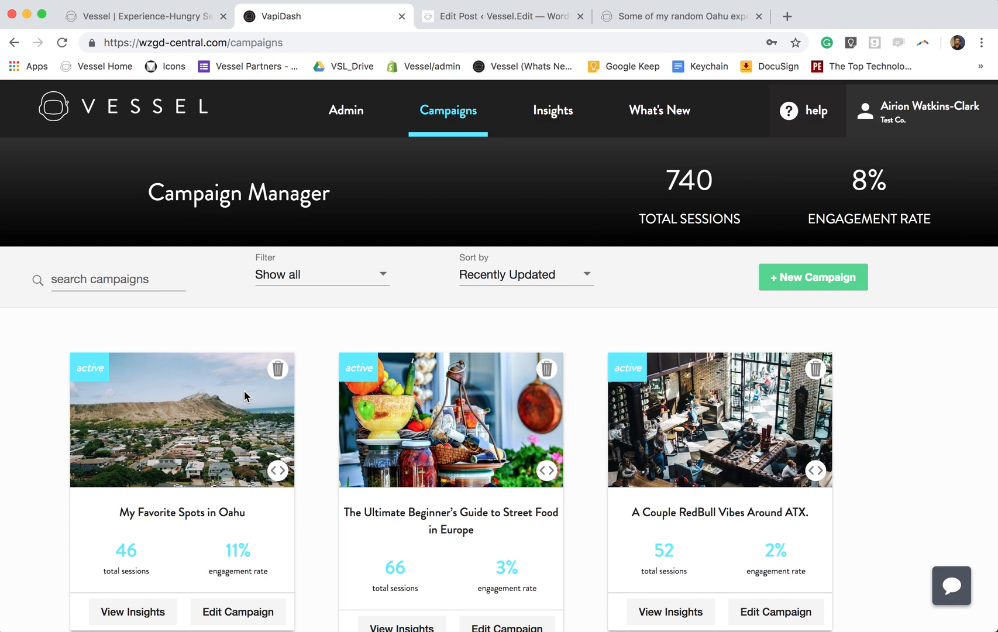
scroll(245, 389, "down", 3)
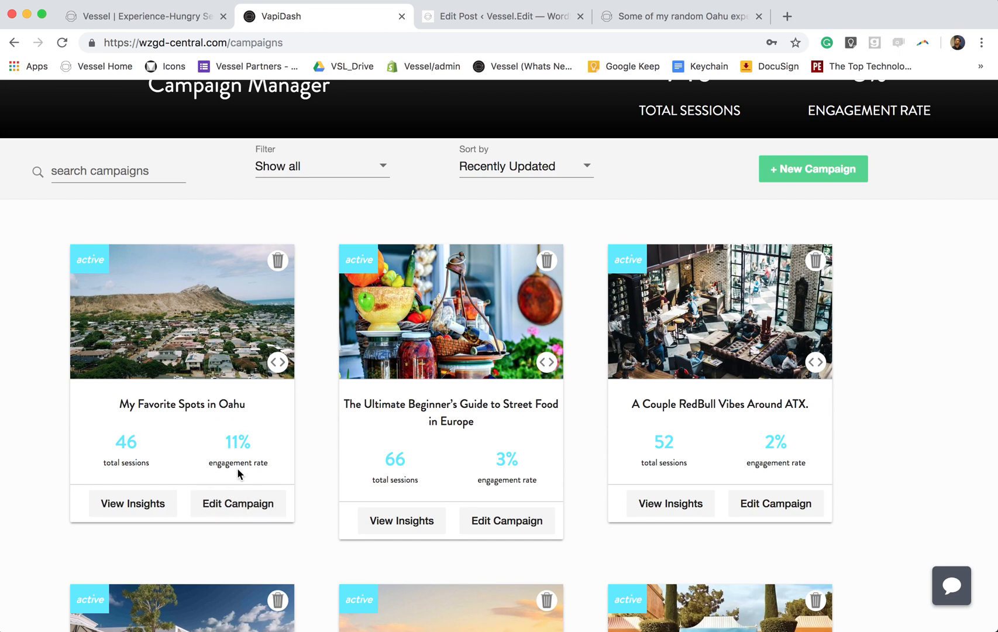
scroll(235, 471, "up", 1)
- Review the five venues in 'My Favorite Spots in Oahu', then go to the WordPress post editor
left_click(244, 517)
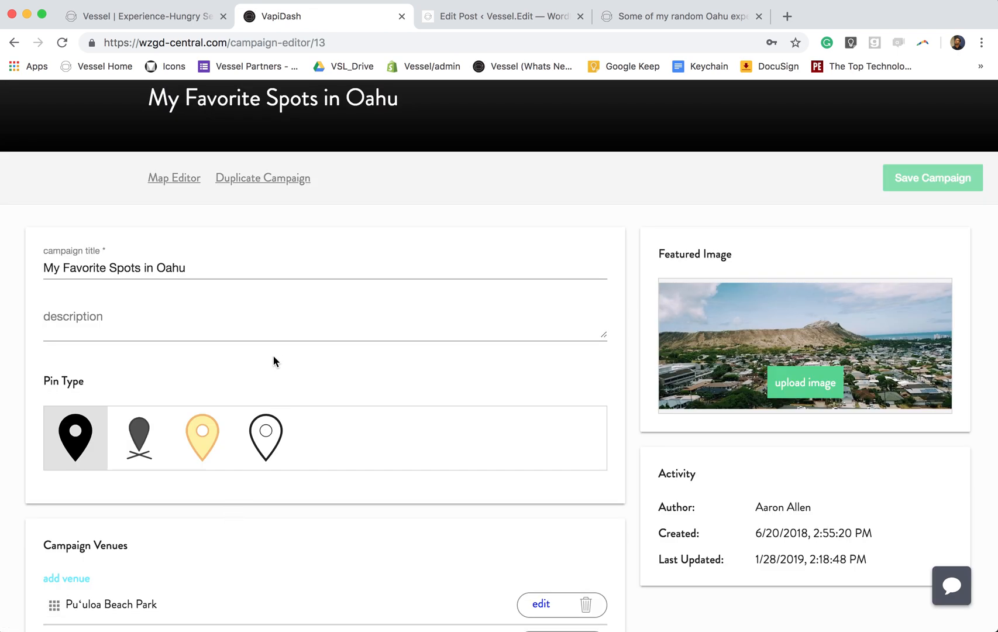
scroll(273, 357, "up", 2)
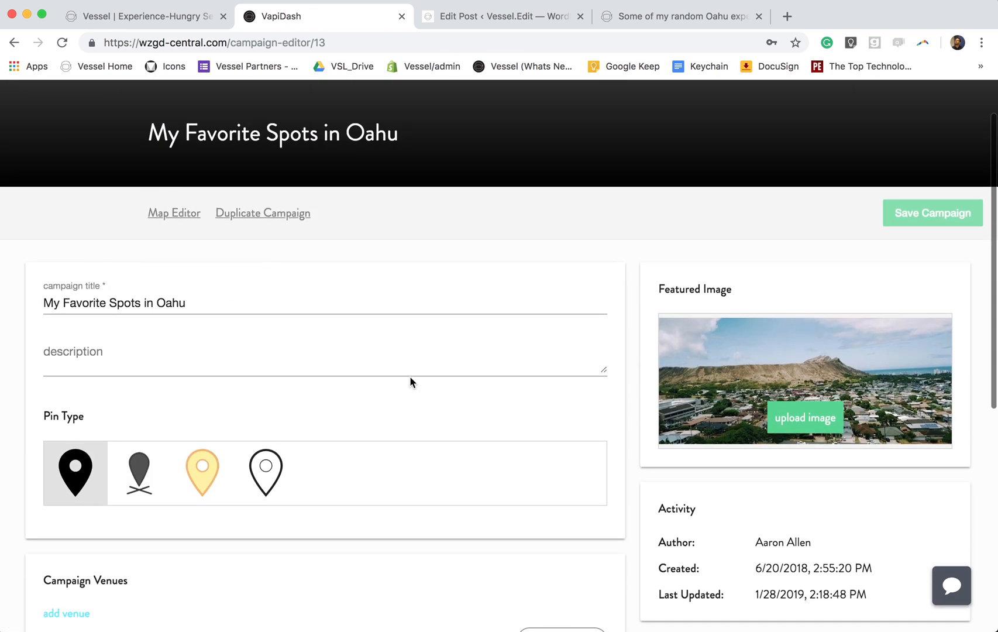
scroll(399, 381, "down", 5)
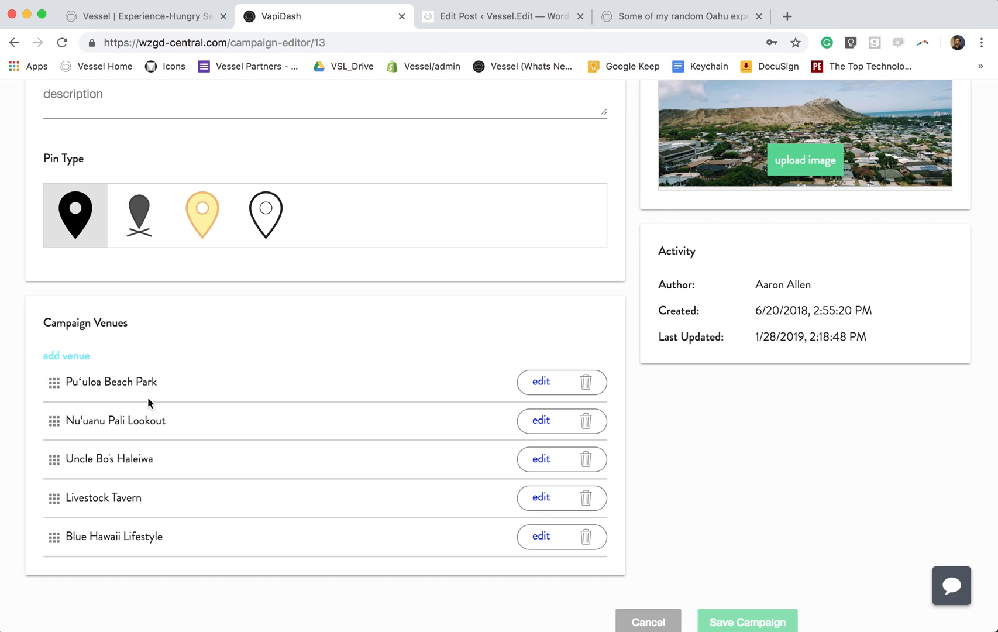
scroll(546, 428, "up", 5)
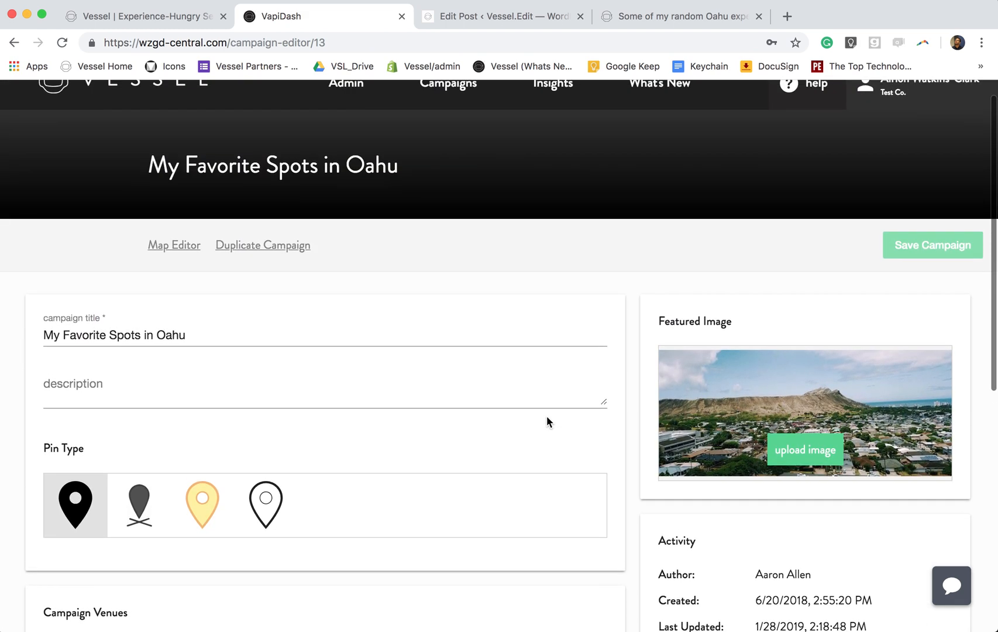
scroll(550, 418, "up", 1)
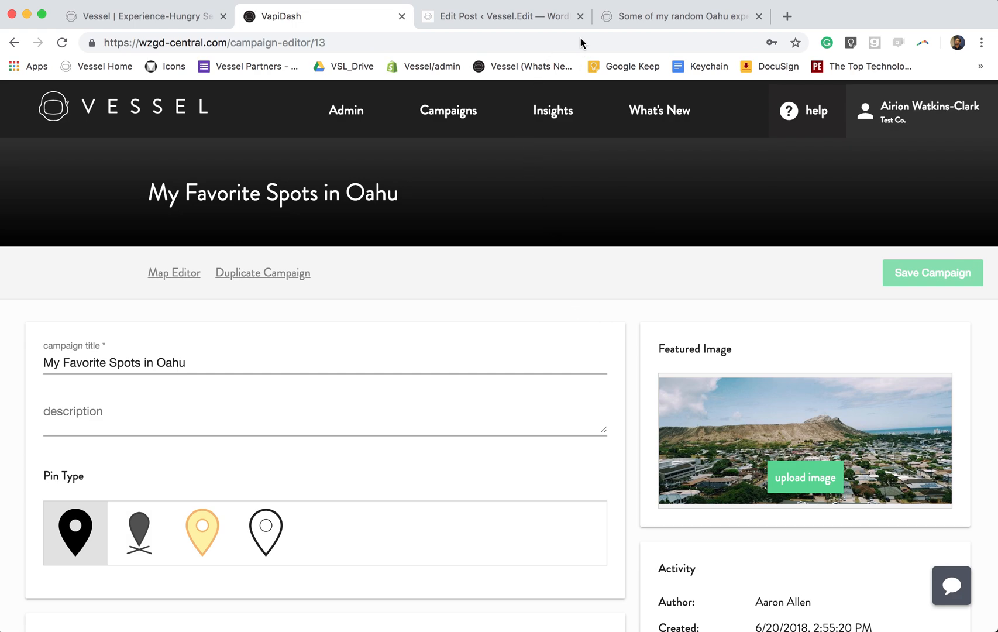
left_click(520, 22)
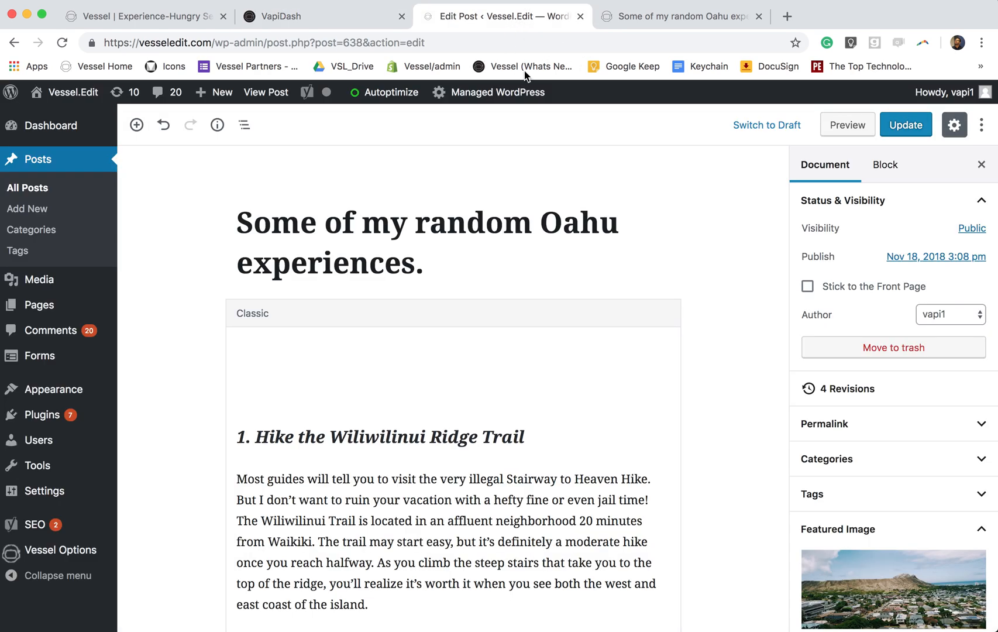
scroll(753, 214, "down", 1)
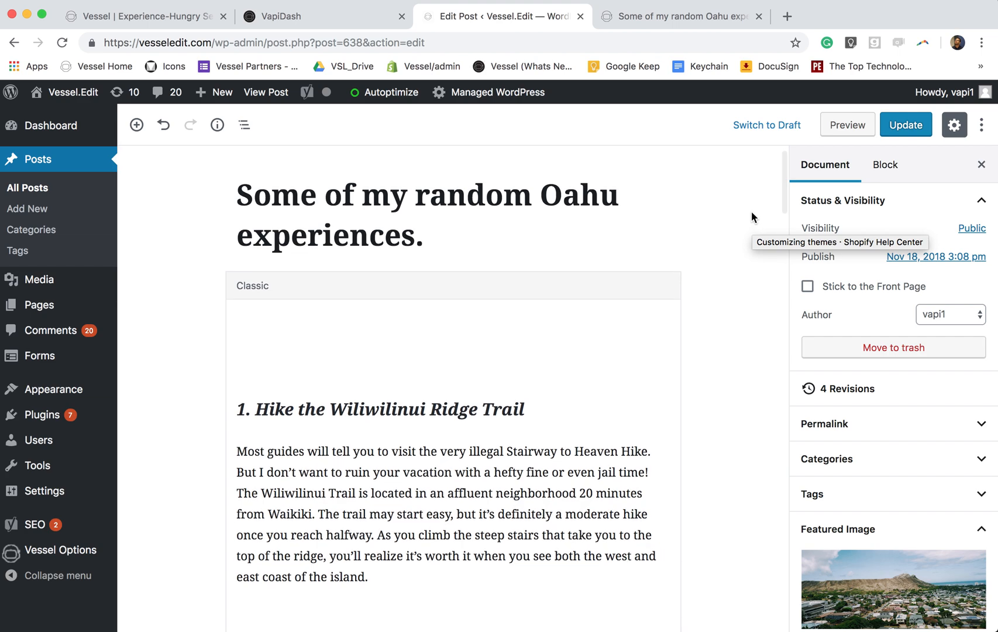
scroll(751, 214, "down", 1)
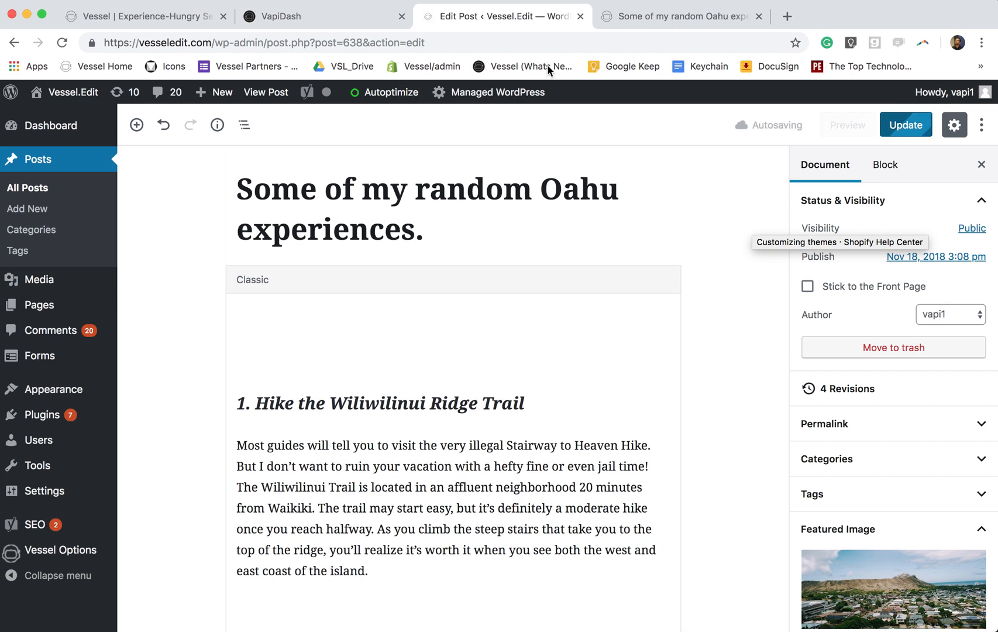
left_click(661, 15)
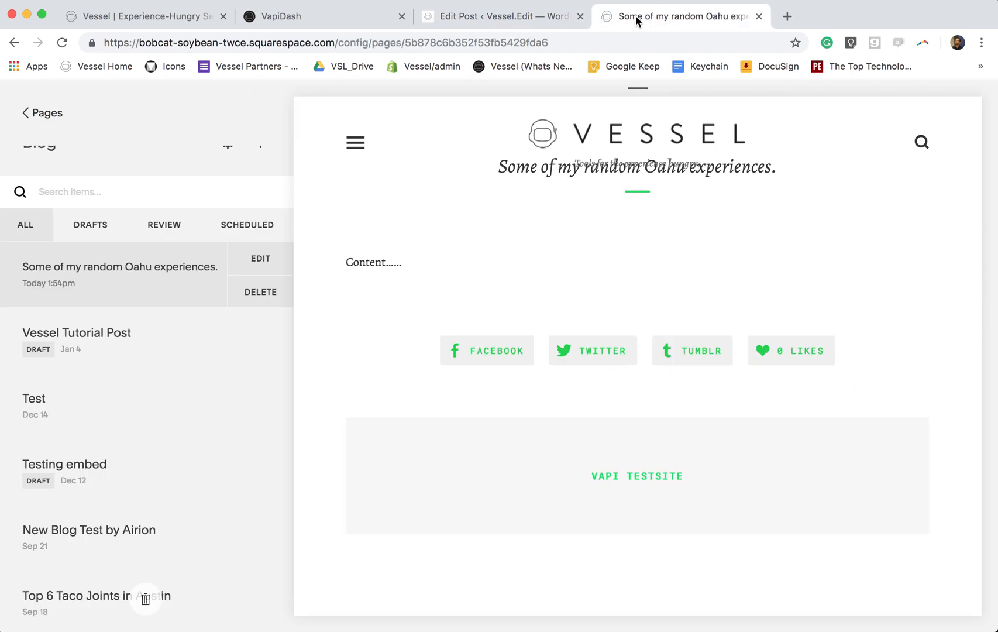
left_click(518, 18)
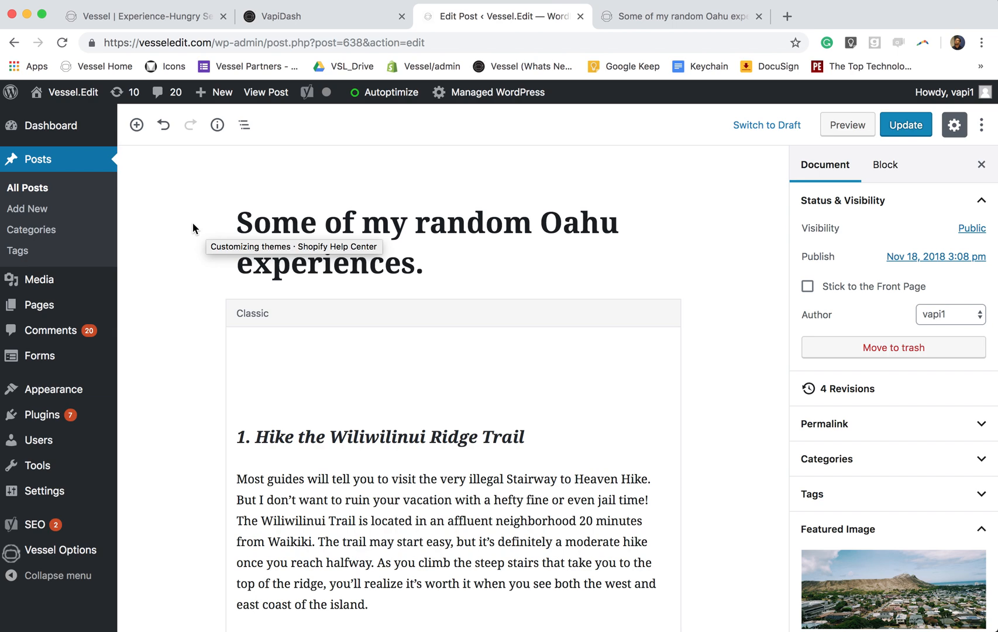
scroll(194, 228, "down", 5)
- Add a Vessel Campaign Map block to the WordPress post
scroll(193, 228, "up", 5)
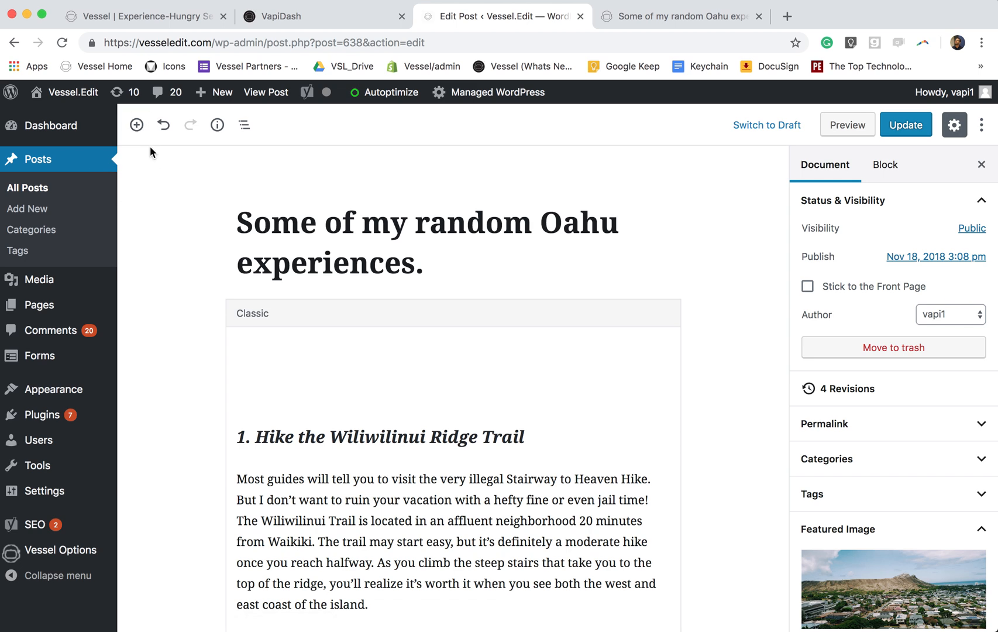
left_click(137, 125)
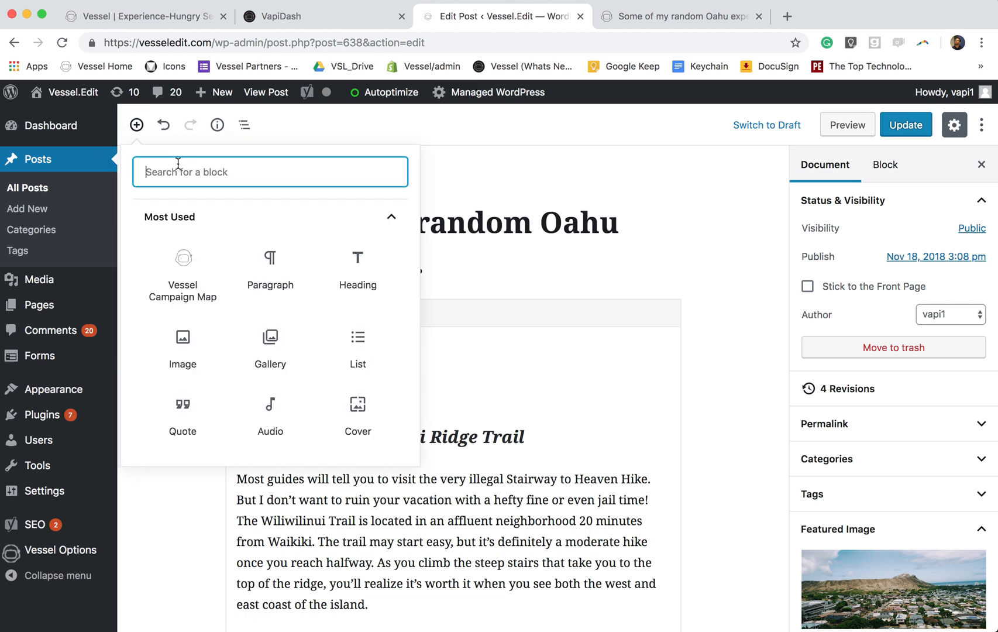
left_click(390, 220)
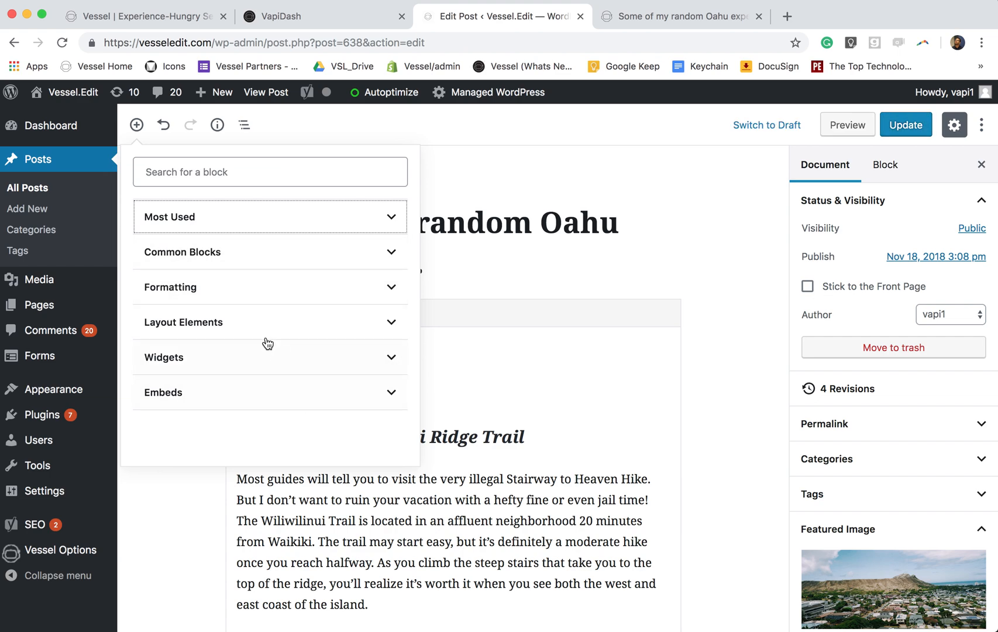
left_click(391, 219)
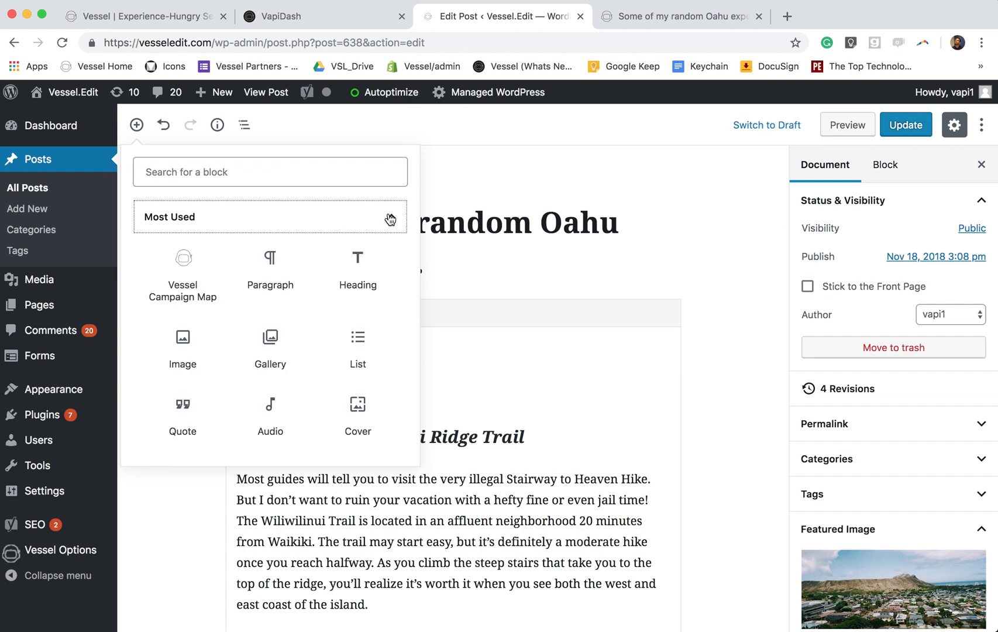
left_click(183, 263)
- Set the map to 'My Favorite Spots in Oahu', move it under the title, and preview the post
left_click(399, 443)
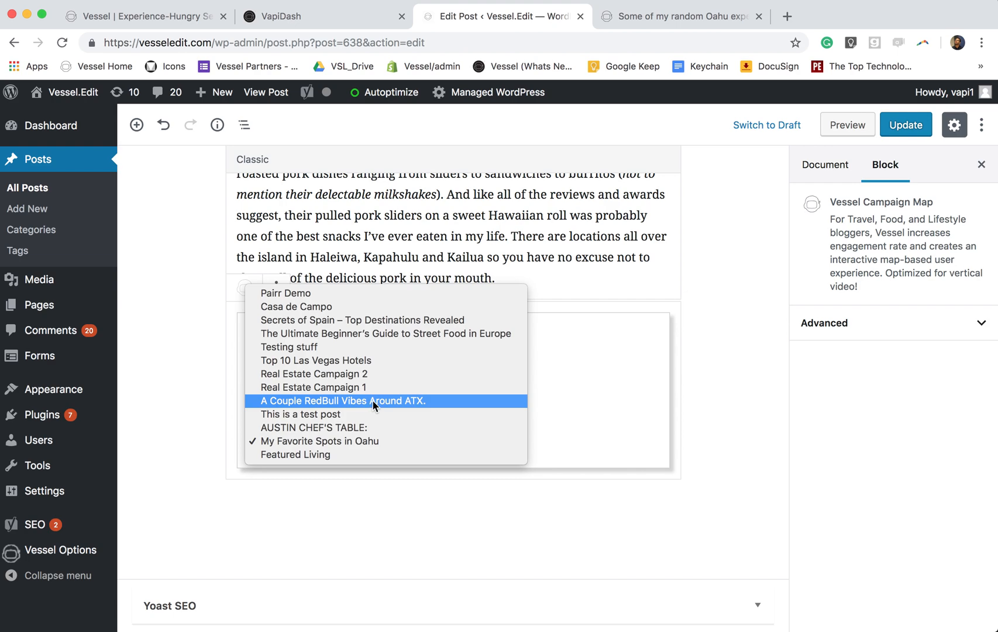
left_click(340, 441)
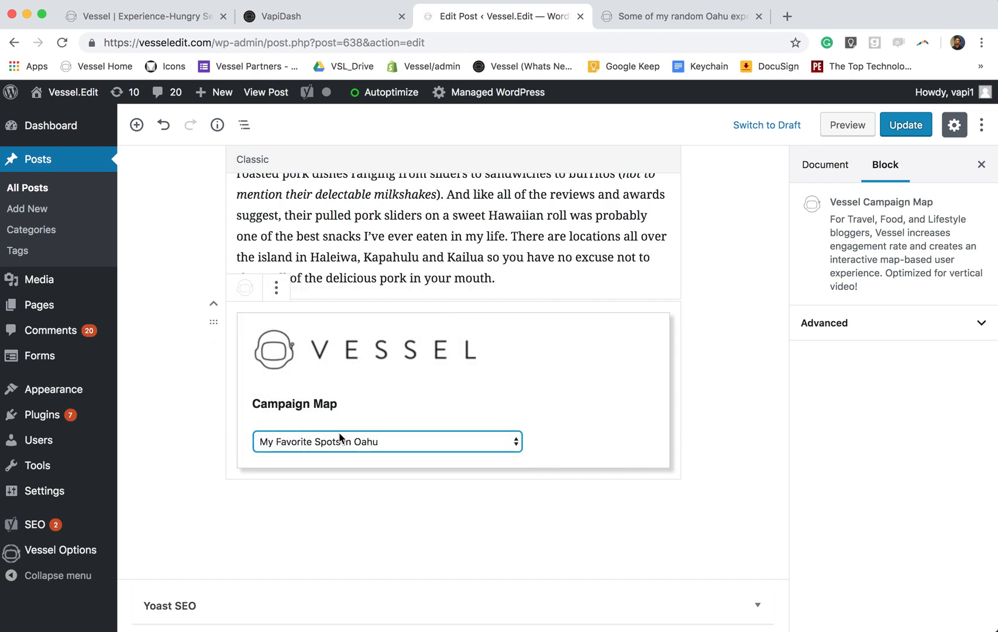
left_click(213, 303)
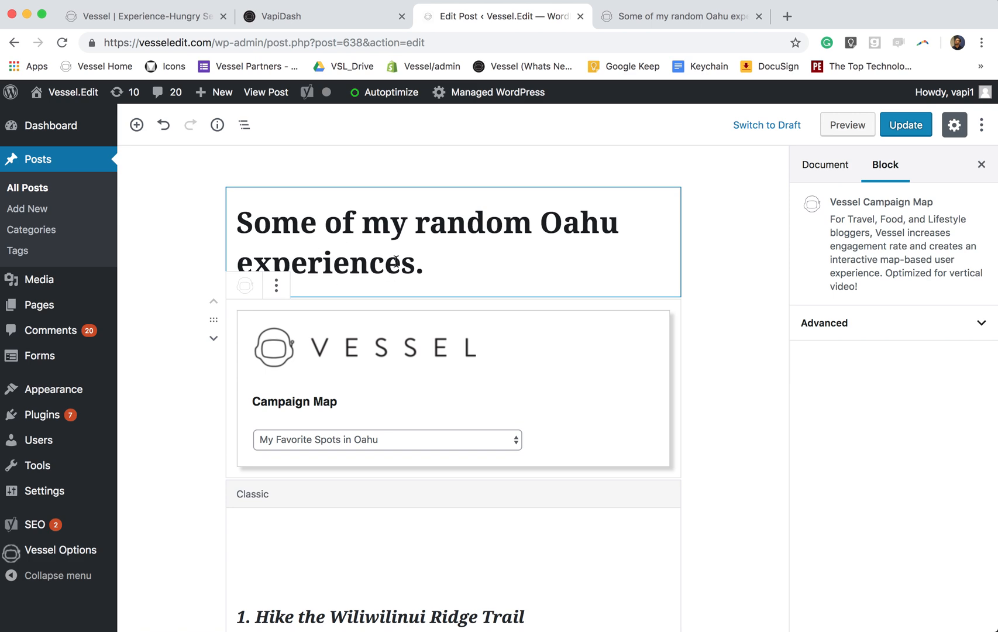
left_click(838, 130)
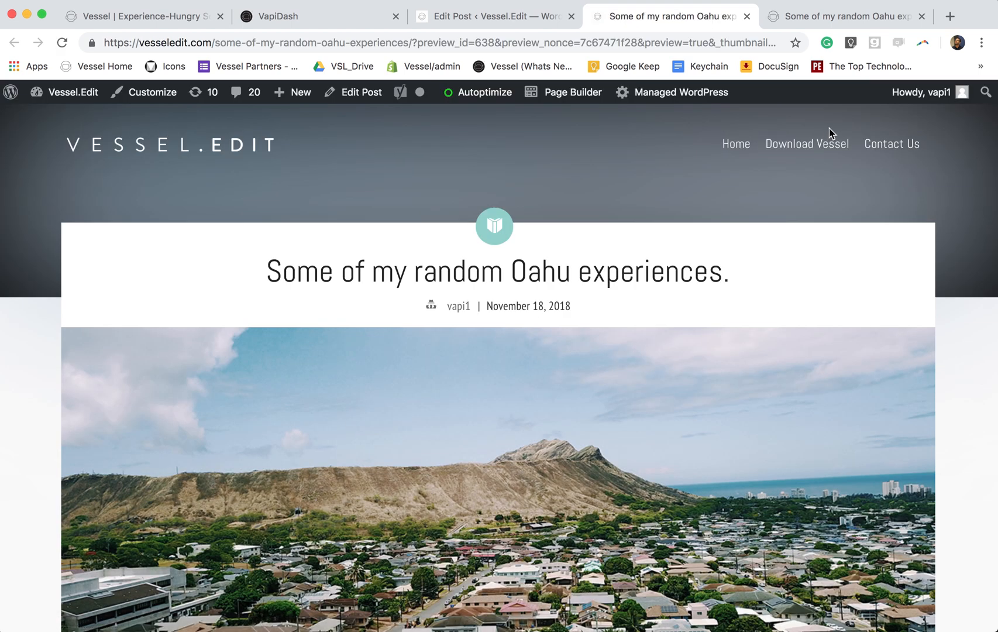
- Scroll the WordPress preview and pan the embedded Oahu map, then go to the Squarespace pages
scroll(849, 256, "down", 6)
scroll(938, 258, "down", 5)
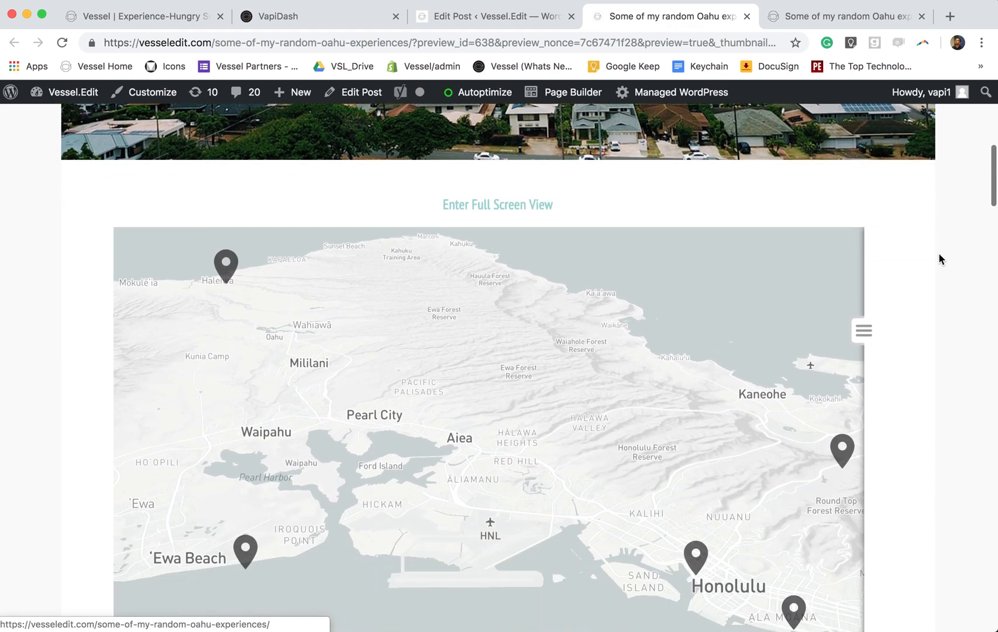
scroll(938, 258, "up", 1)
scroll(939, 254, "down", 2)
scroll(939, 254, "up", 2)
scroll(939, 254, "down", 1)
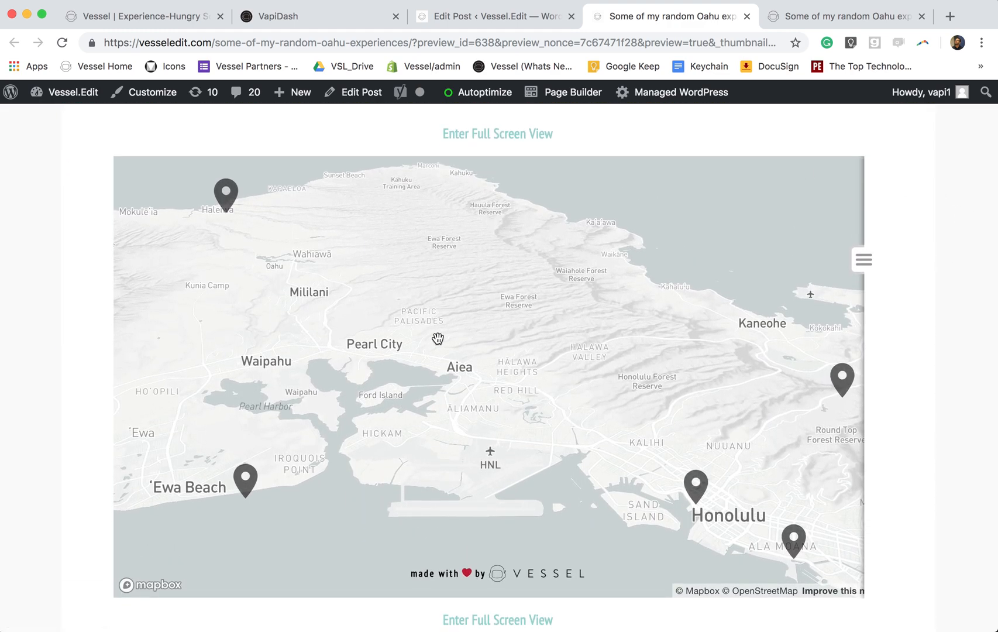
left_click_drag(444, 320, 522, 316)
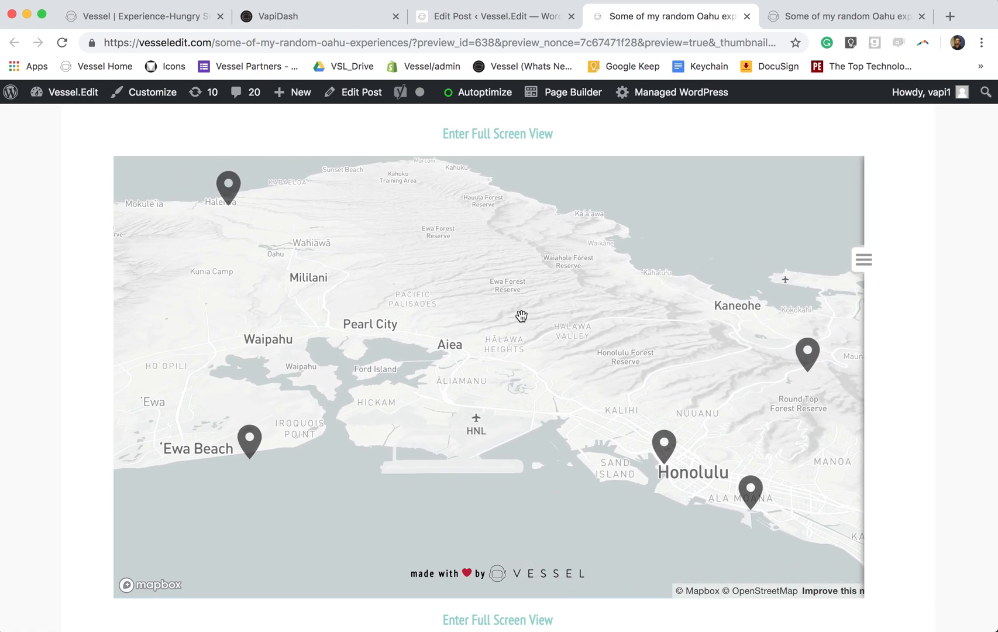
left_click(805, 17)
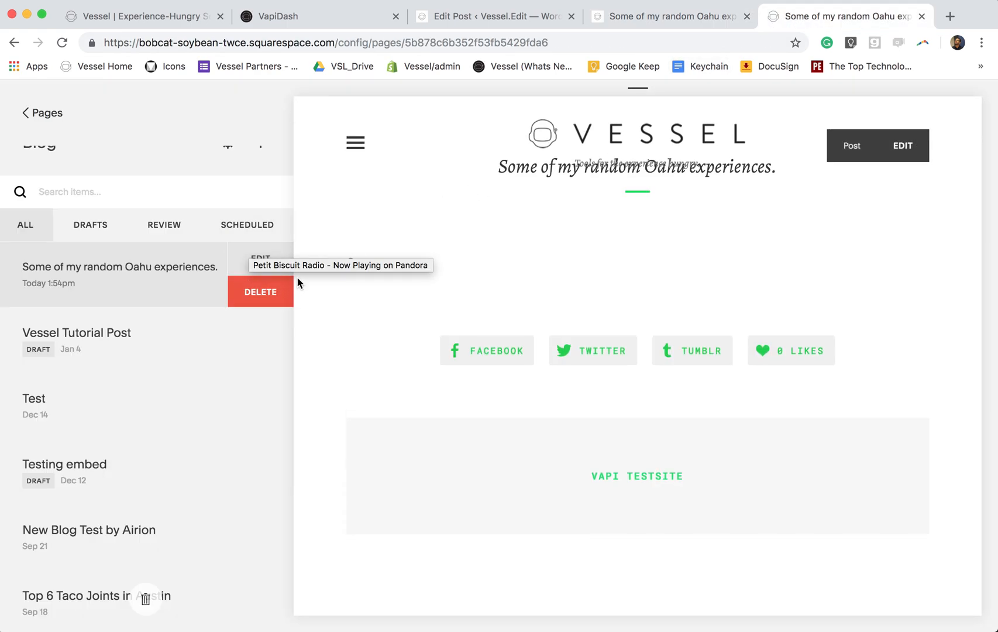
- Edit the Squarespace Oahu experiences post and insert a Code block at its top
scroll(239, 250, "up", 1)
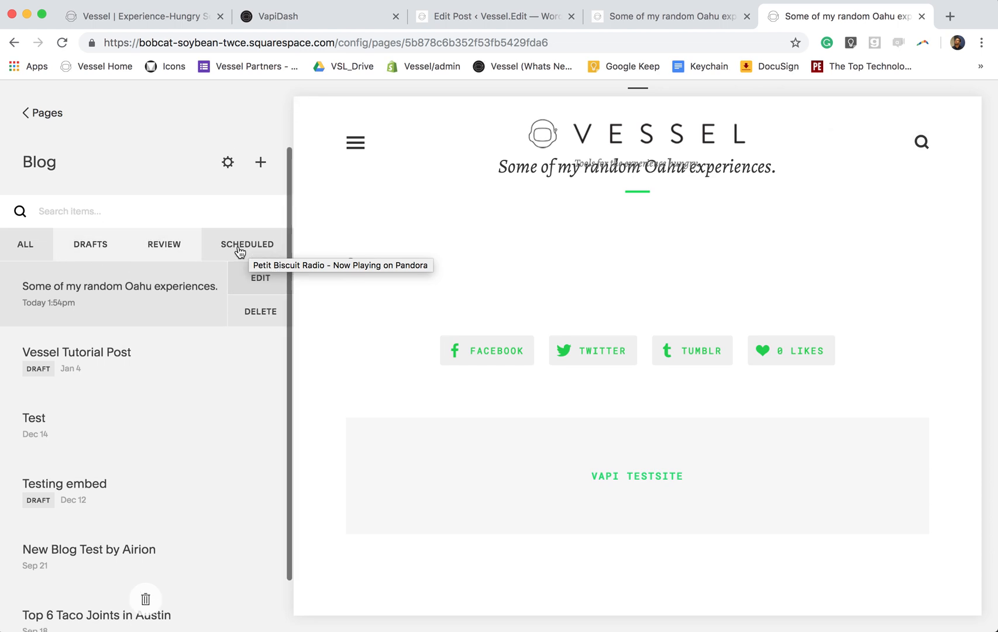
left_click(256, 280)
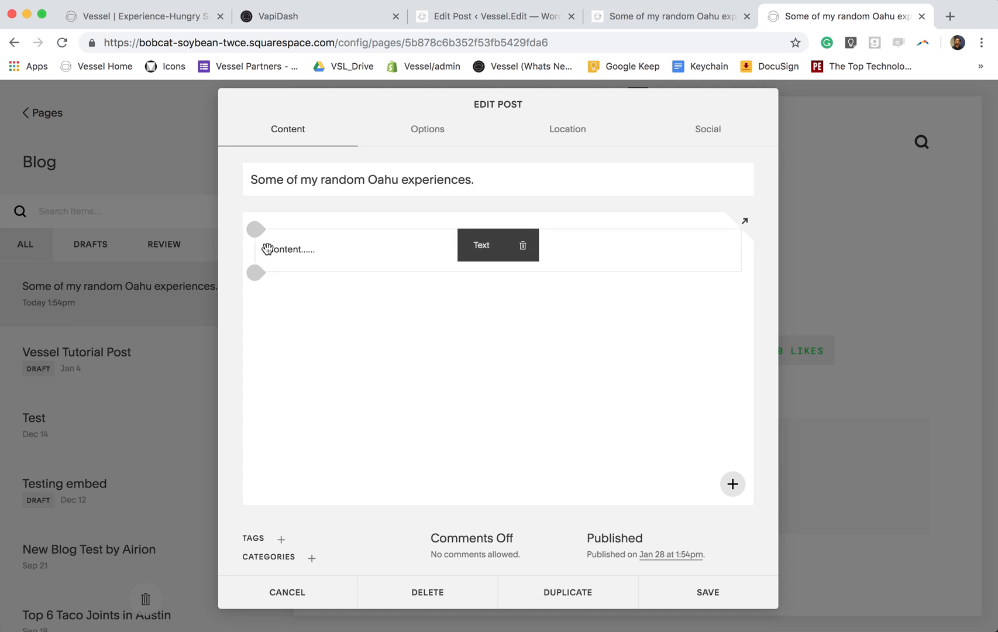
left_click(255, 231)
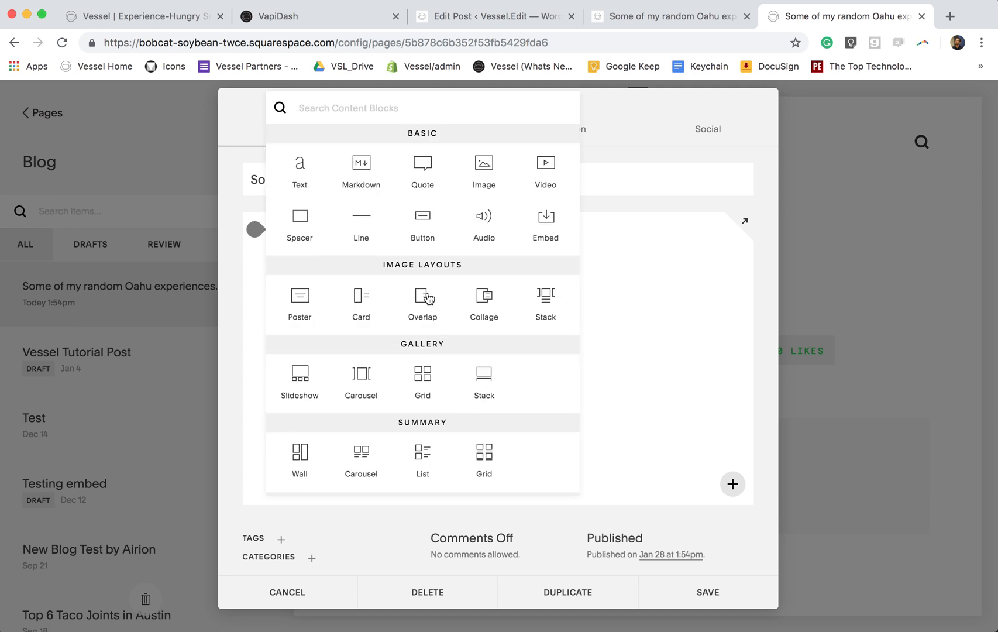
scroll(438, 302, "down", 5)
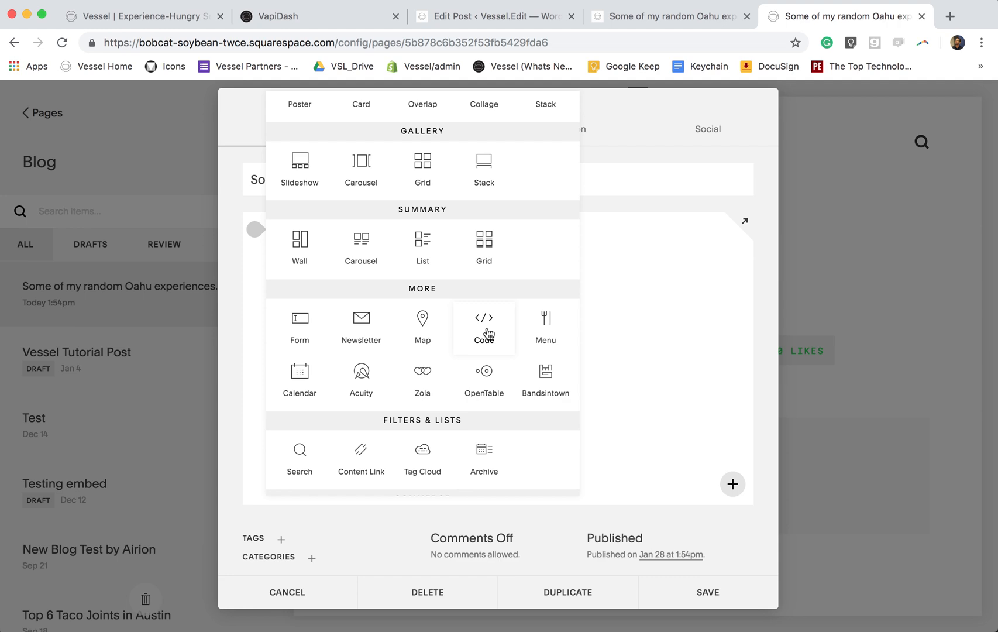
left_click(485, 332)
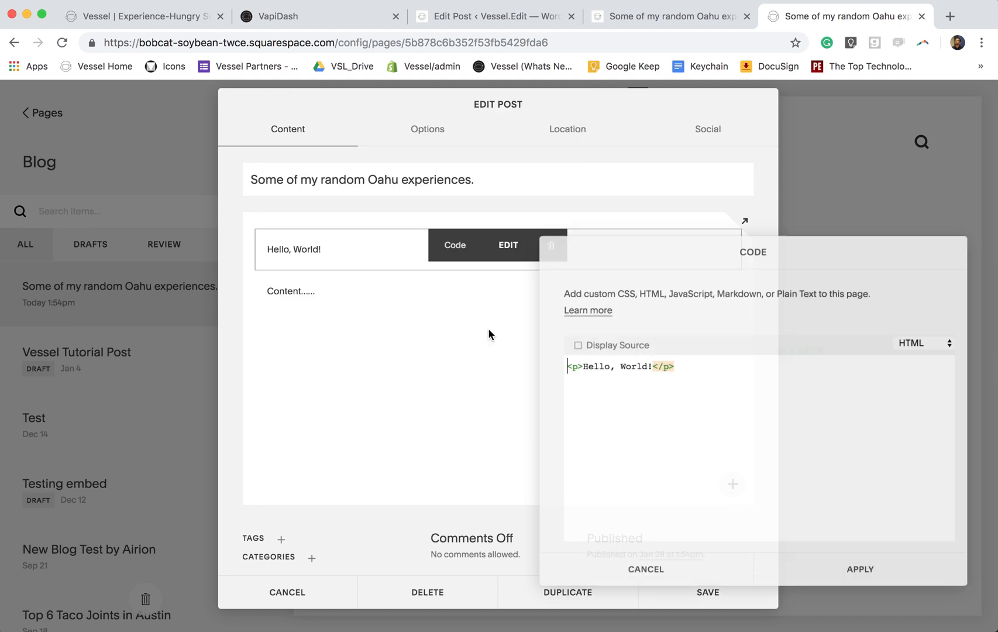
left_click(337, 24)
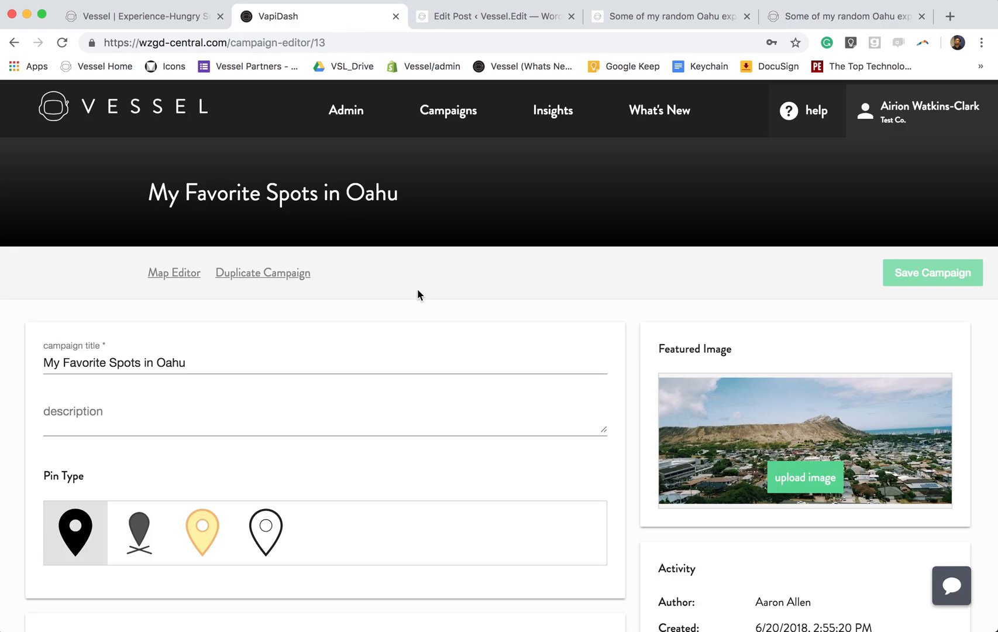
- Copy the Oahu campaign's Header embed code and select the Squarespace code block's placeholder HTML
left_click(443, 116)
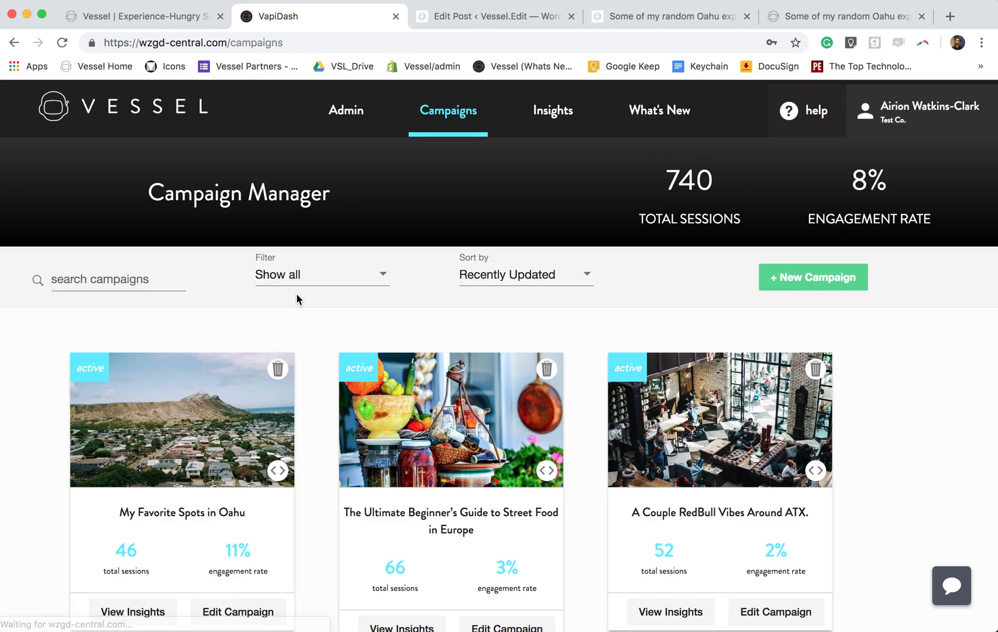
scroll(301, 358, "down", 3)
scroll(301, 357, "up", 1)
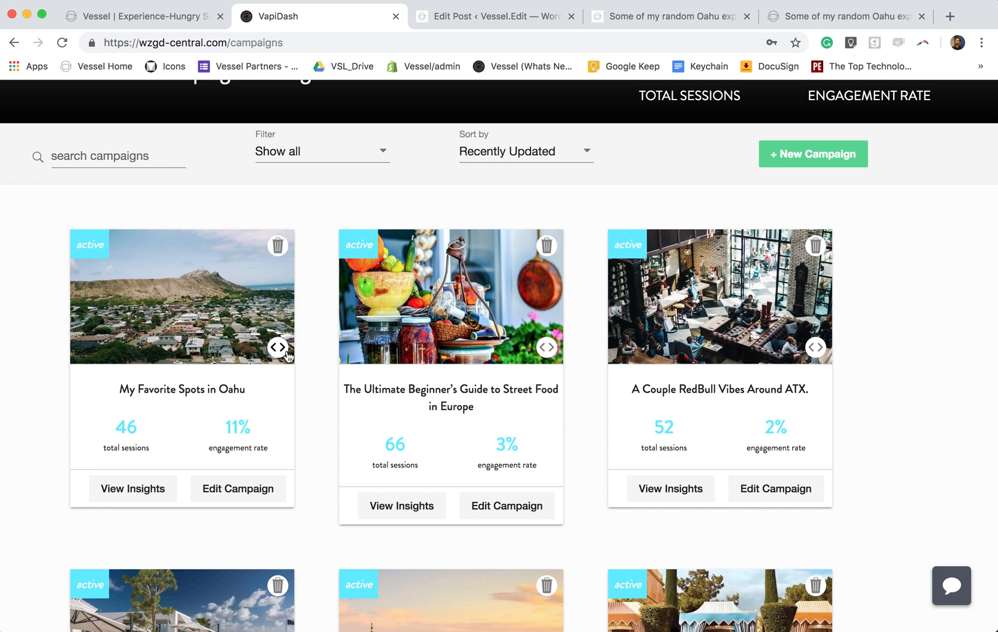
left_click(279, 350)
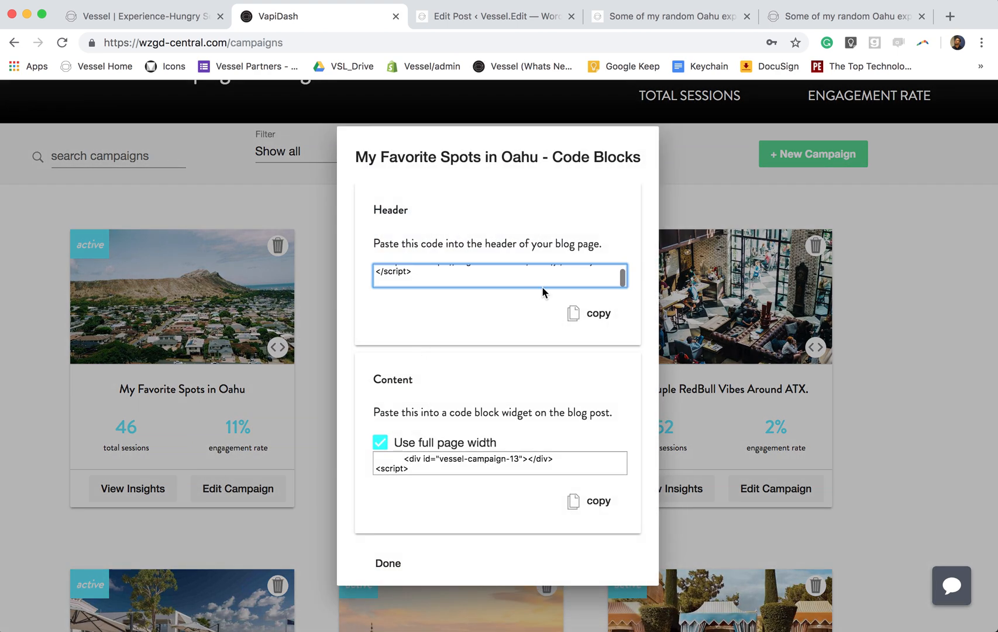
left_click(579, 315)
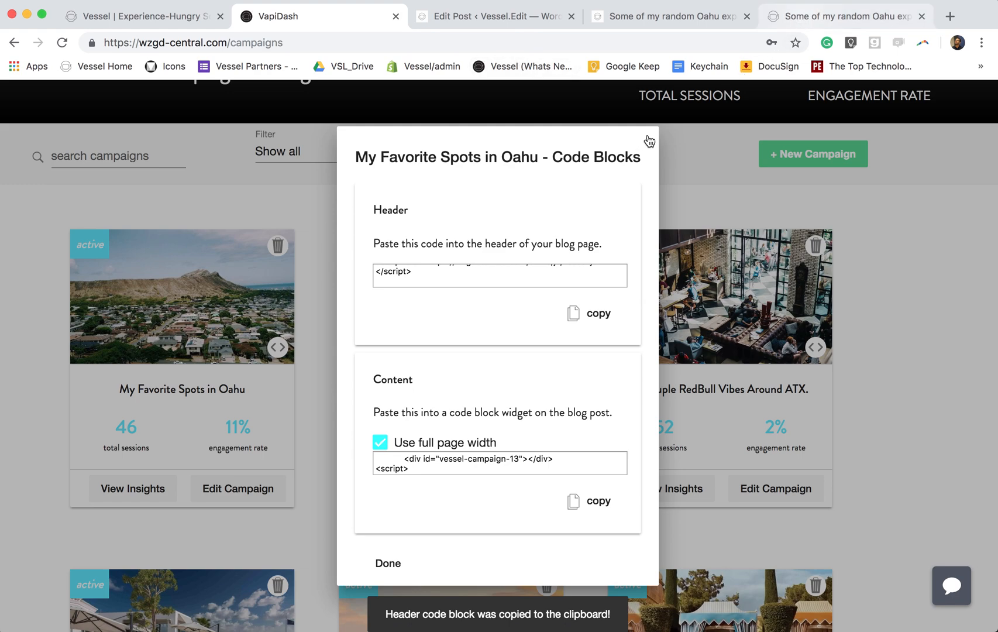
left_click(803, 20)
triple_click(631, 367)
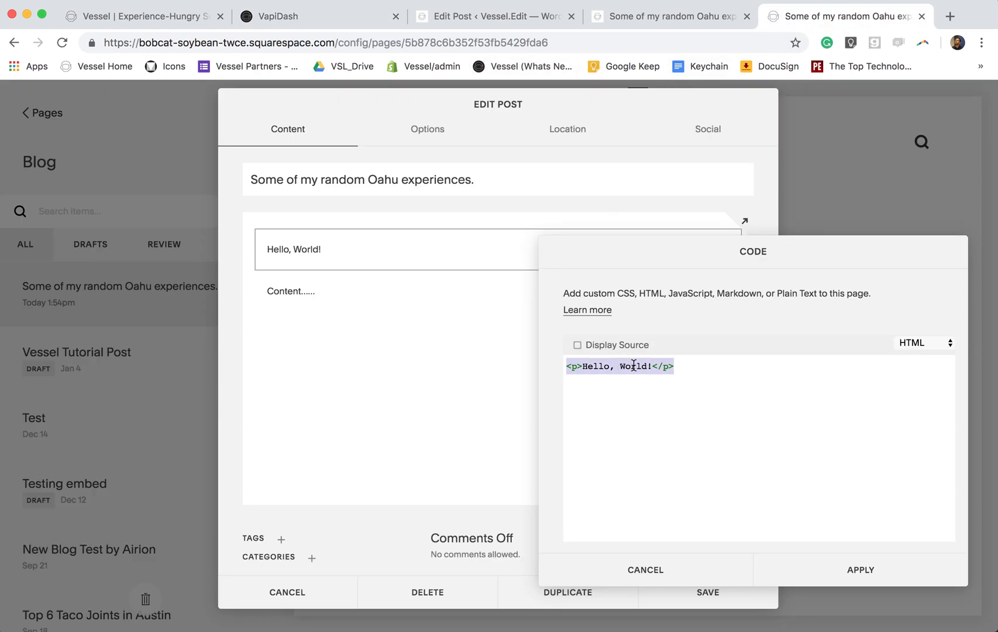
- Paste the Oahu header embed code over the placeholder HTML in the code block
key("super+v")
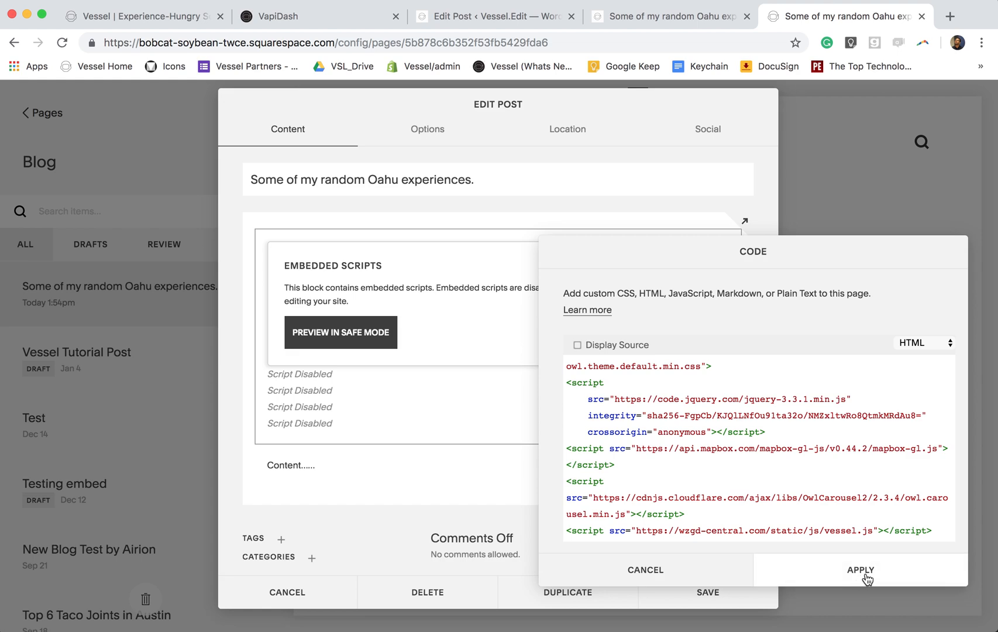
scroll(759, 450, "down", 2)
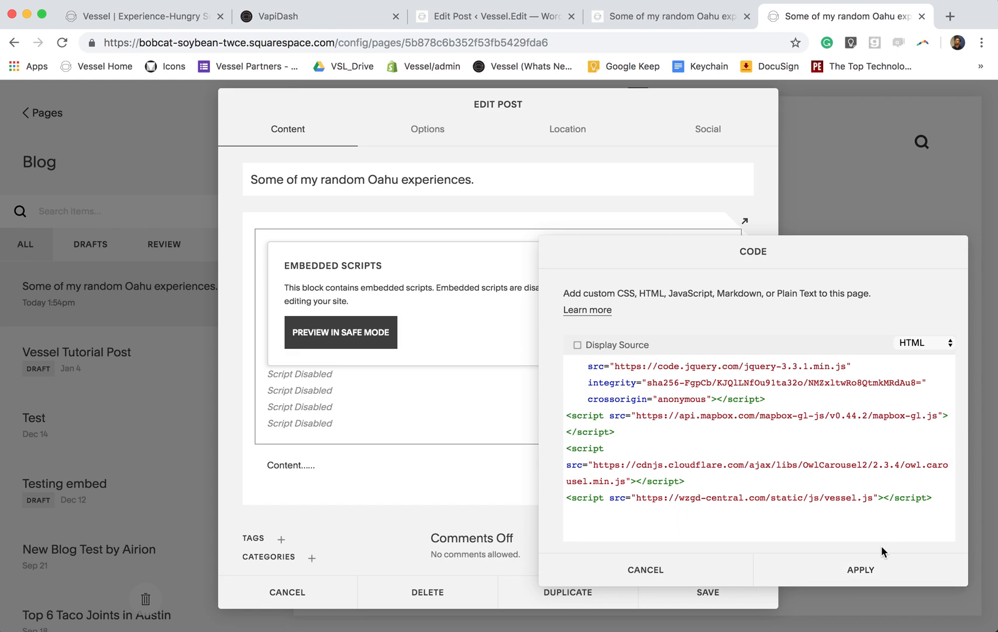
left_click(650, 18)
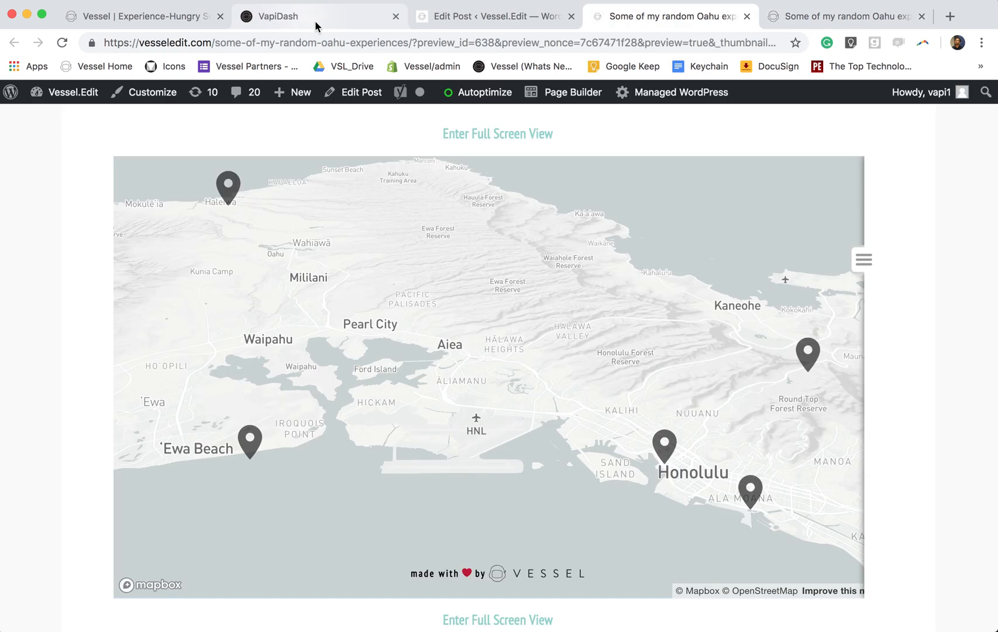
- Copy the Content embed code, paste it after the header code, apply, and save the post
left_click(312, 21)
left_click(595, 505)
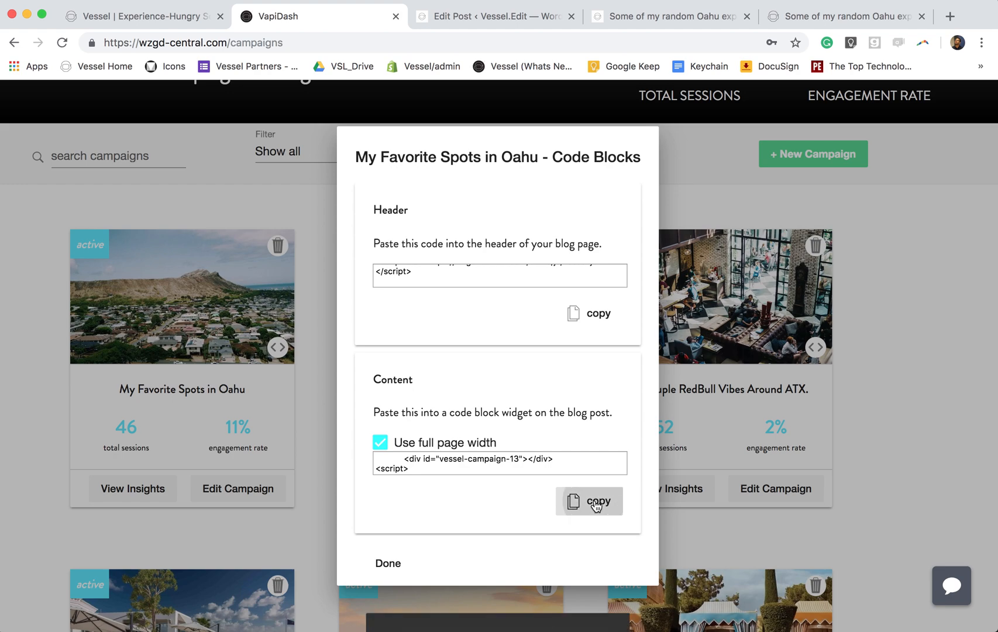
left_click(805, 17)
key("super+v")
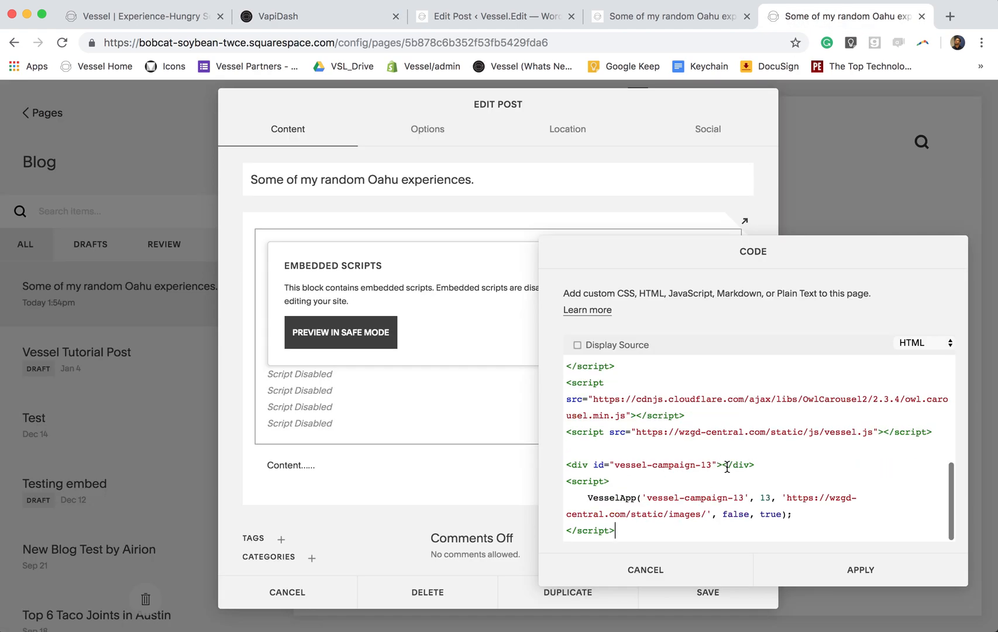
left_click(822, 575)
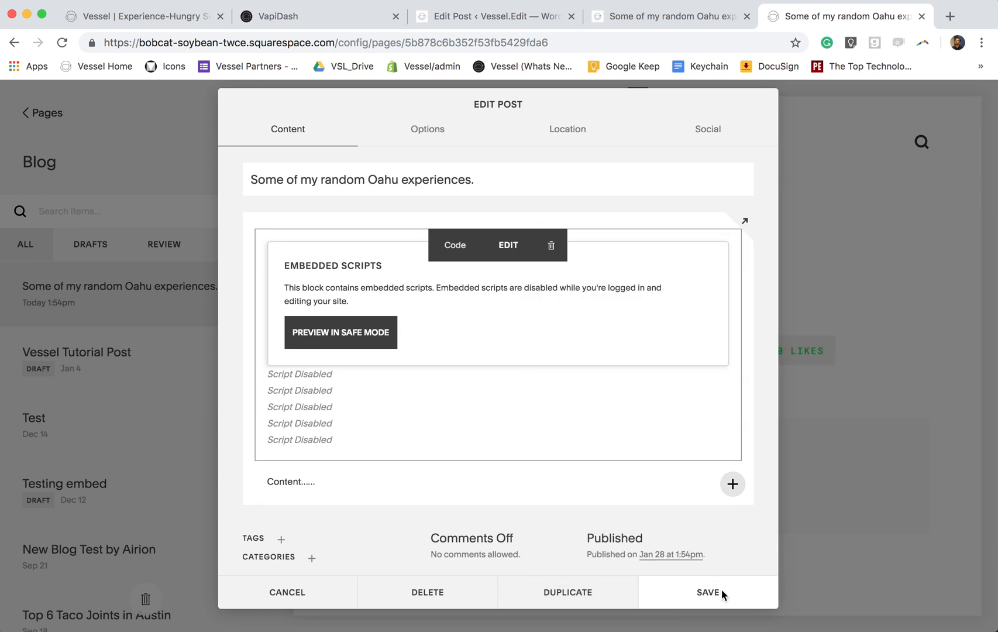
left_click(721, 589)
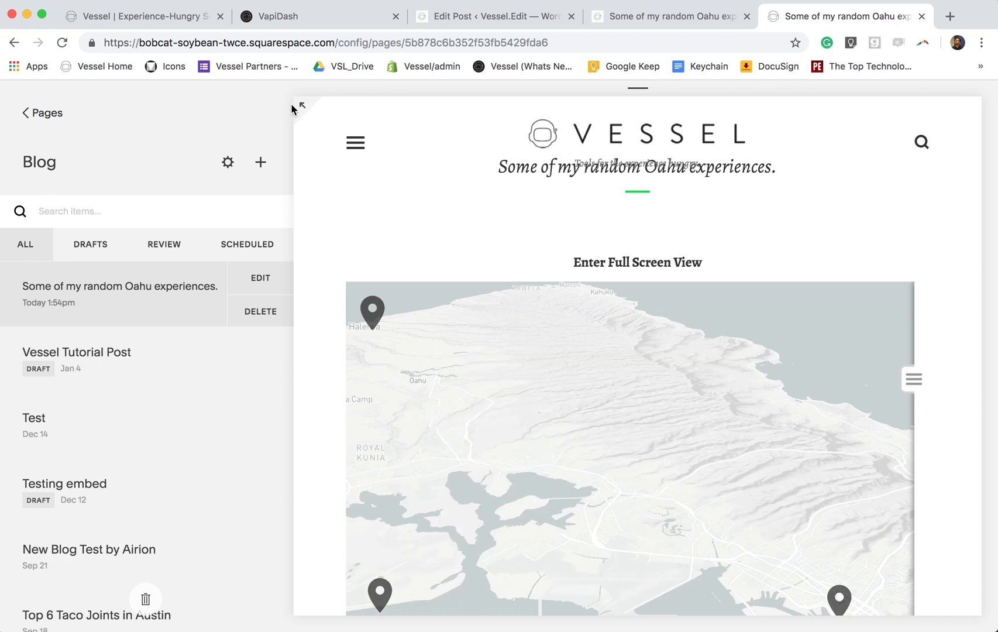
- Expand the site preview to view the full saved Oahu post with its map
left_click(300, 106)
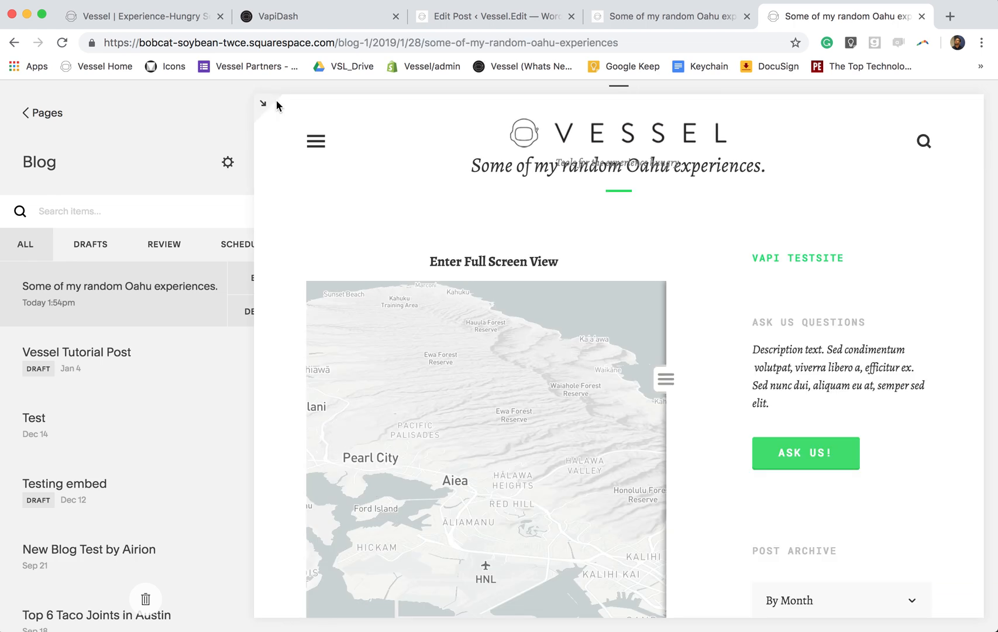